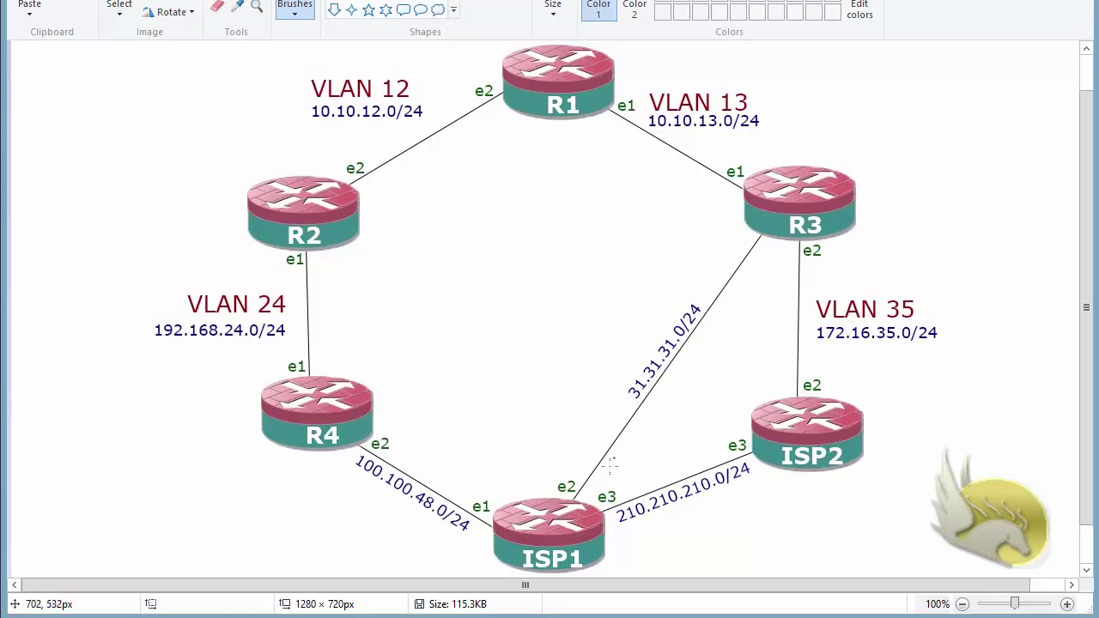
Draw a blue loop around the 31.31.31.0/24 label, plus a short stroke beside it
{"action": "mouse_move", "coordinate": [714, 303]}
{"action": "left_mouse_down"}
{"action": "mouse_move", "coordinate": [683, 367]}
{"action": "mouse_move", "coordinate": [608, 368]}
{"action": "mouse_move", "coordinate": [711, 273]}
{"action": "mouse_move", "coordinate": [709, 381]}
{"action": "left_mouse_up"}
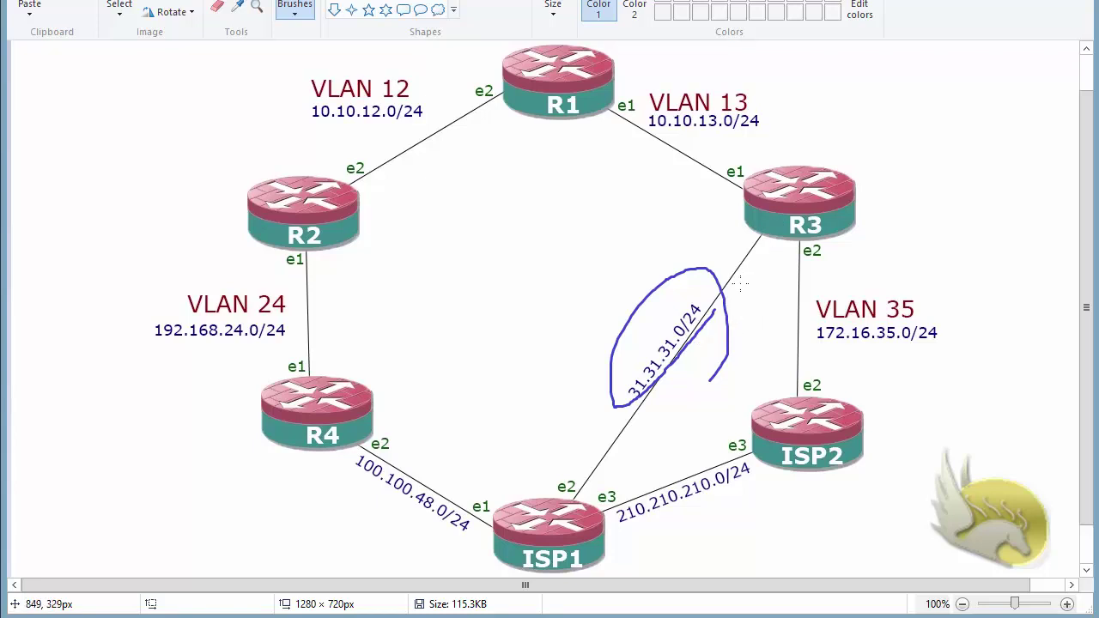
{"action": "left_click_drag", "start_coordinate": [709, 319], "coordinate": [726, 301]}
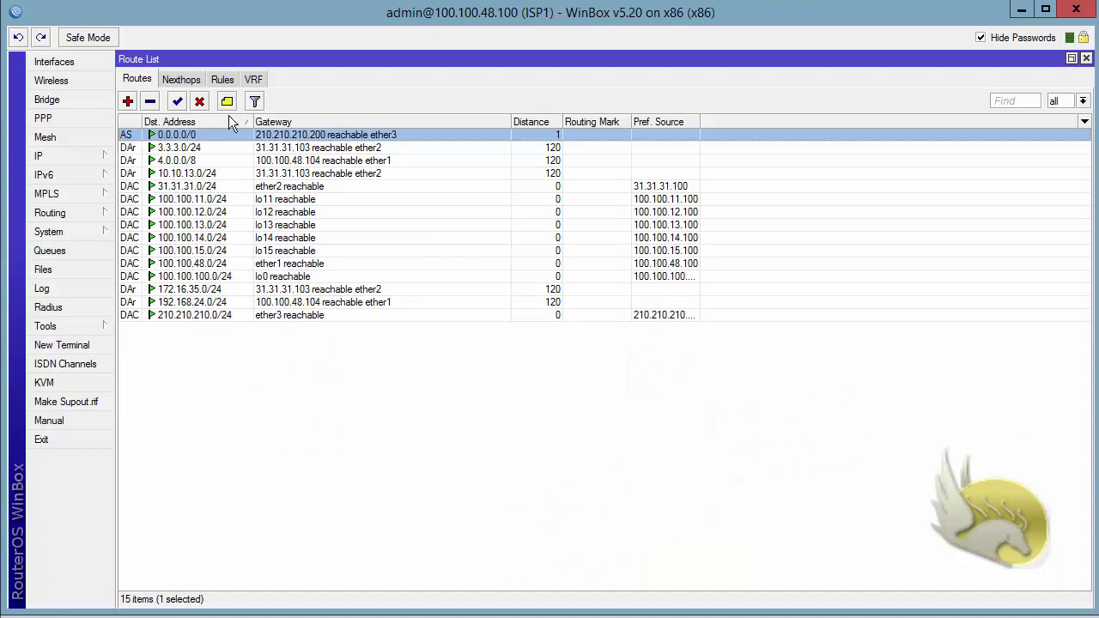
Close ISP1's Route List, glance at RIP Neighbours, then return to the empty RIP Interfaces list
{"action": "left_click", "coordinate": [1086, 57]}
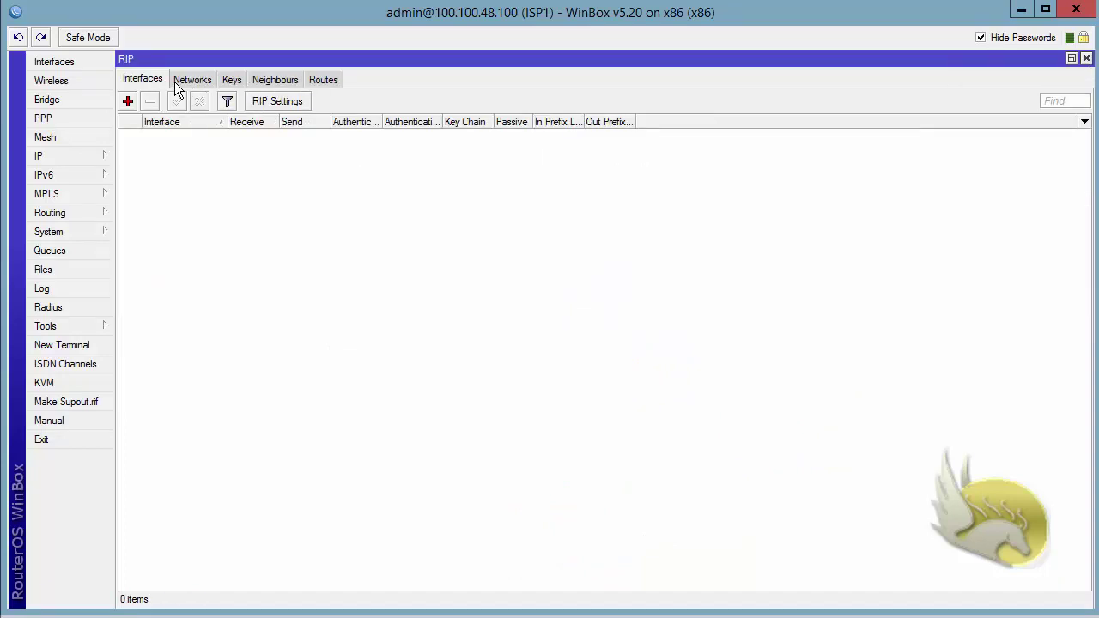
{"action": "left_click", "coordinate": [259, 80]}
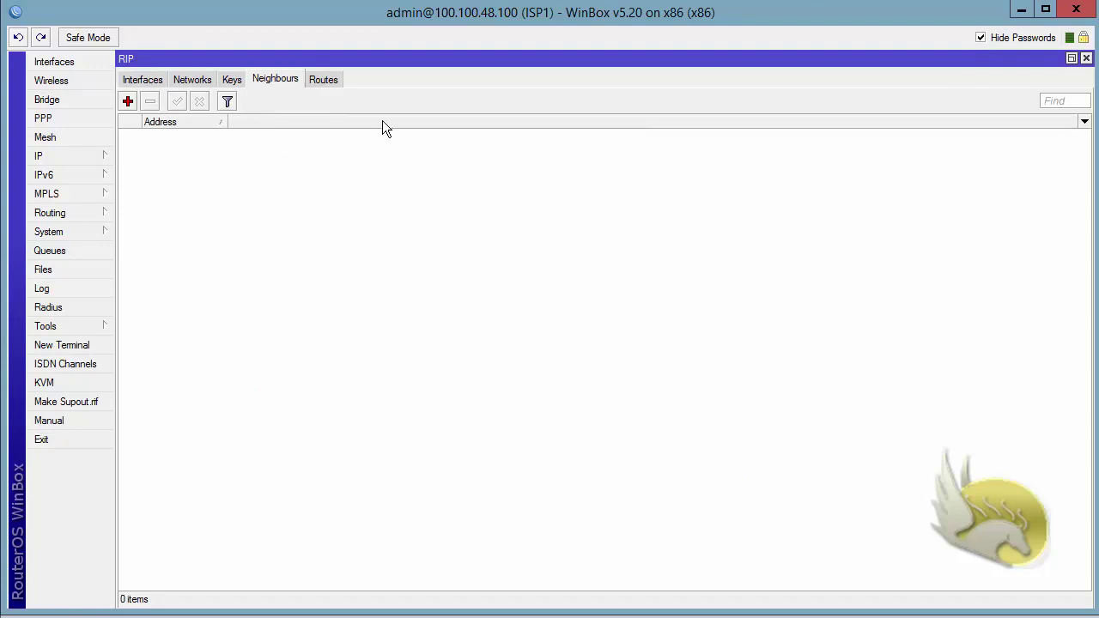
{"action": "left_click", "coordinate": [131, 82]}
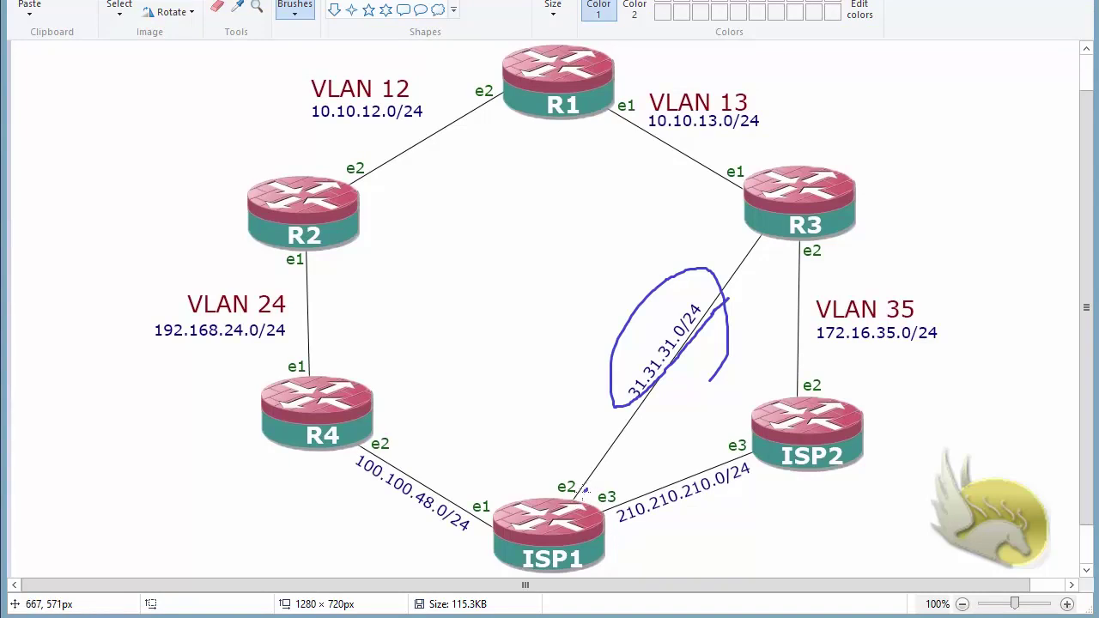
Loop the e2 label above ISP1 in blue on the diagram
{"action": "mouse_move", "coordinate": [585, 491]}
{"action": "left_mouse_down"}
{"action": "mouse_move", "coordinate": [556, 495]}
{"action": "mouse_move", "coordinate": [553, 474]}
{"action": "mouse_move", "coordinate": [583, 486]}
{"action": "left_mouse_up"}
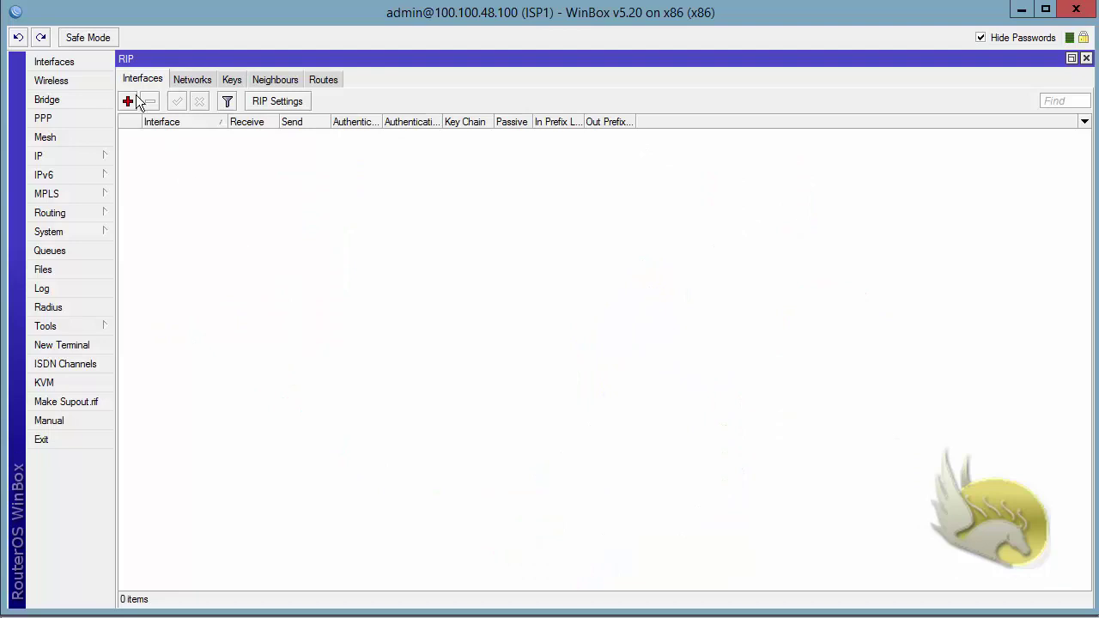
On ISP1, create a RIP interface entry for ether2 with Passive ticked
{"action": "left_click", "coordinate": [128, 101]}
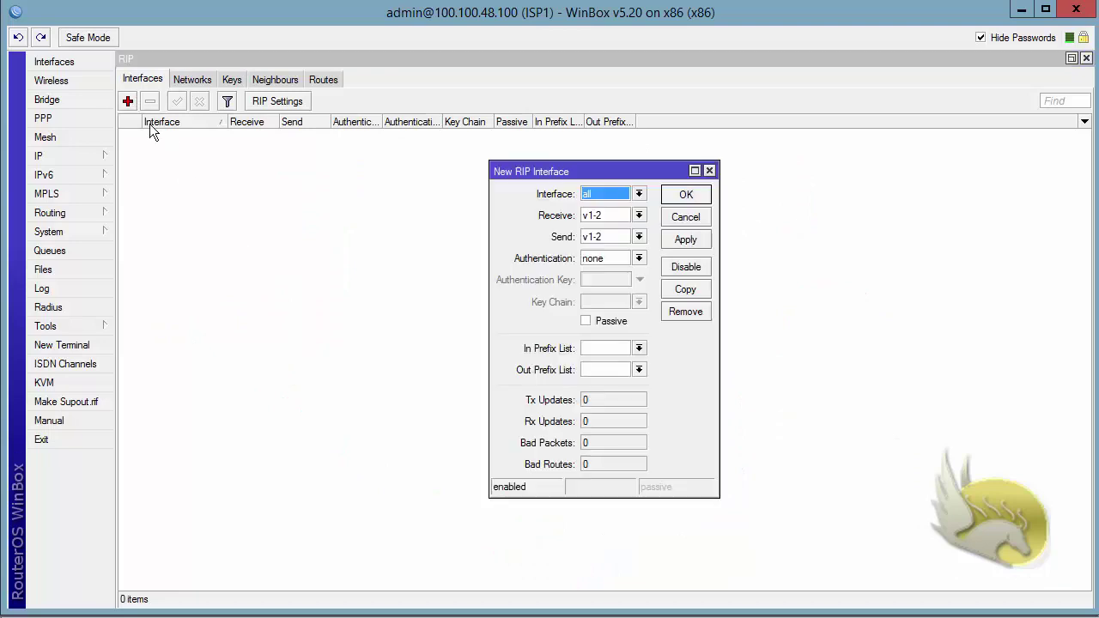
{"action": "left_click", "coordinate": [638, 194]}
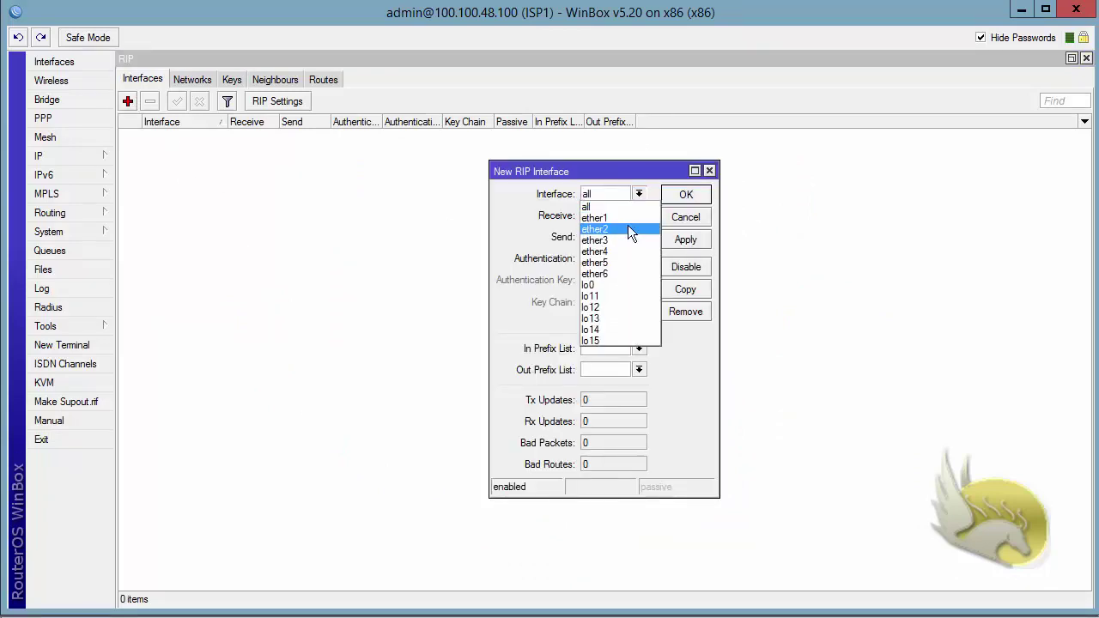
{"action": "left_click", "coordinate": [627, 228]}
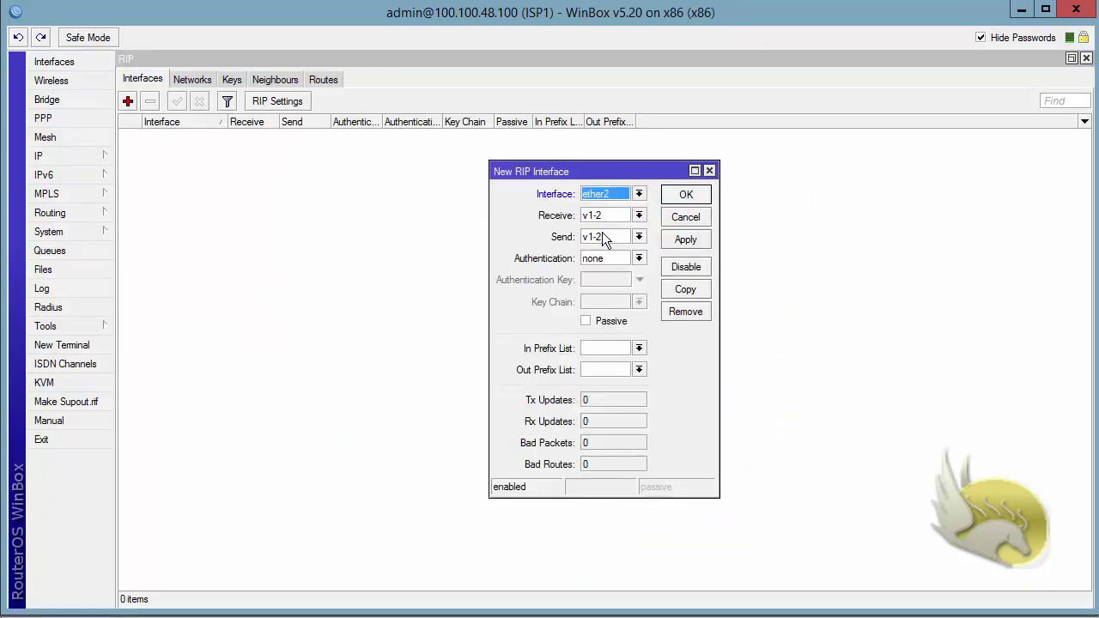
{"action": "left_click", "coordinate": [585, 323]}
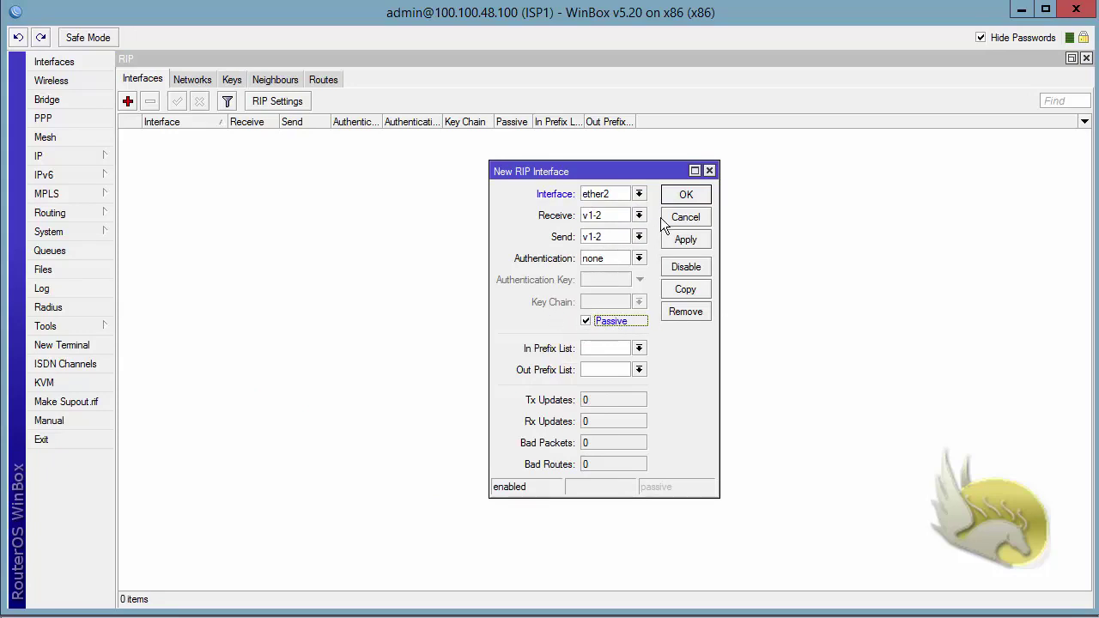
{"action": "left_click", "coordinate": [683, 194]}
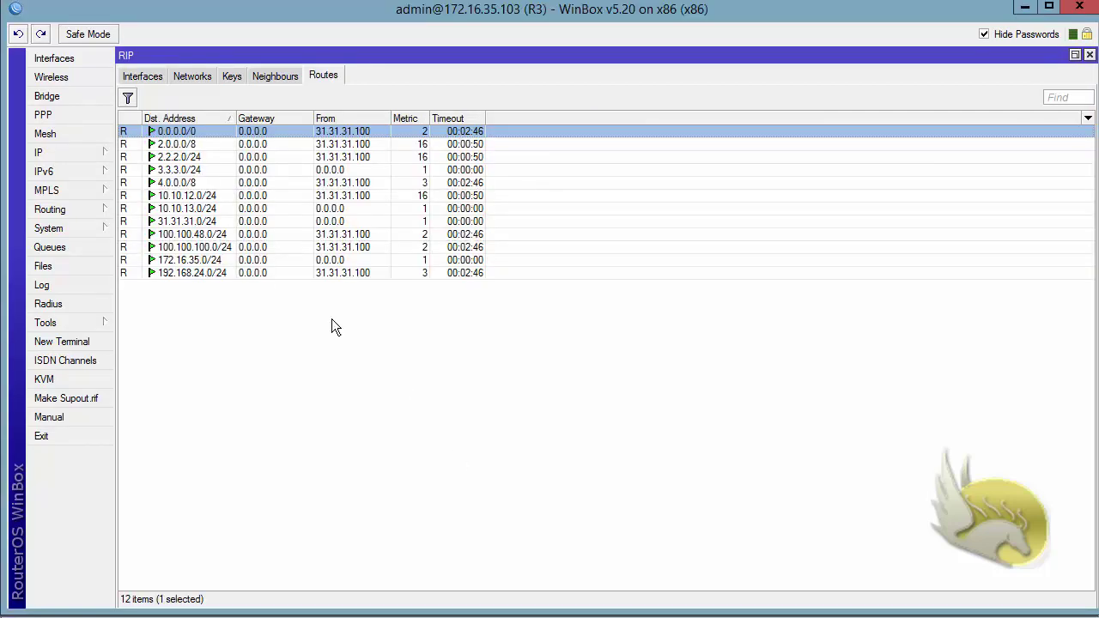
On R3, create a RIP interface entry for ether3 with Passive ticked
{"action": "left_click", "coordinate": [143, 77]}
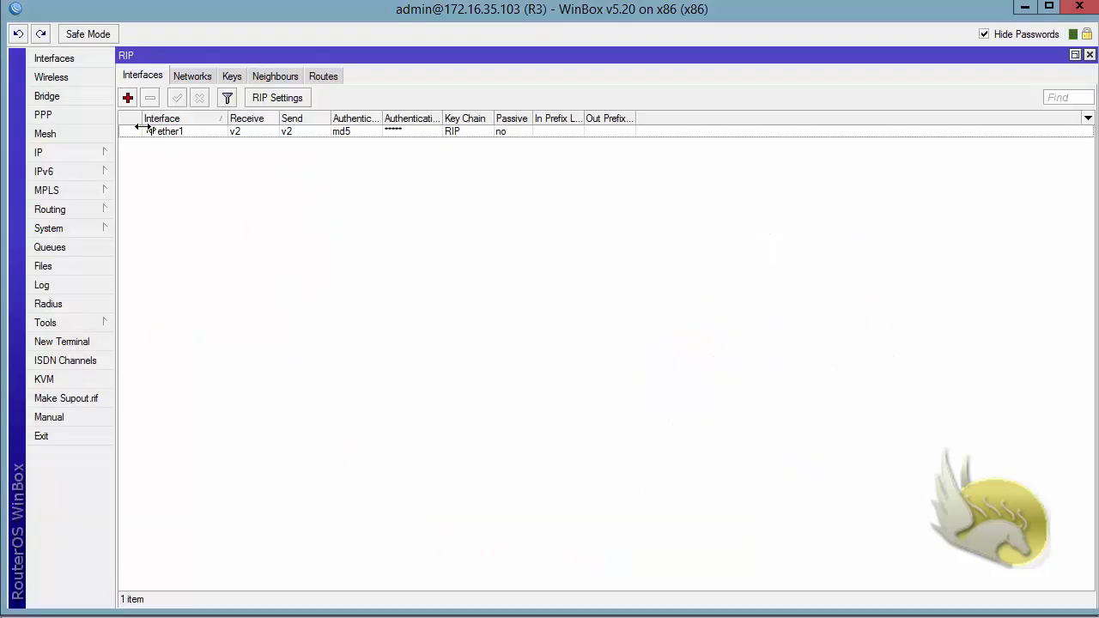
{"action": "left_click", "coordinate": [127, 97]}
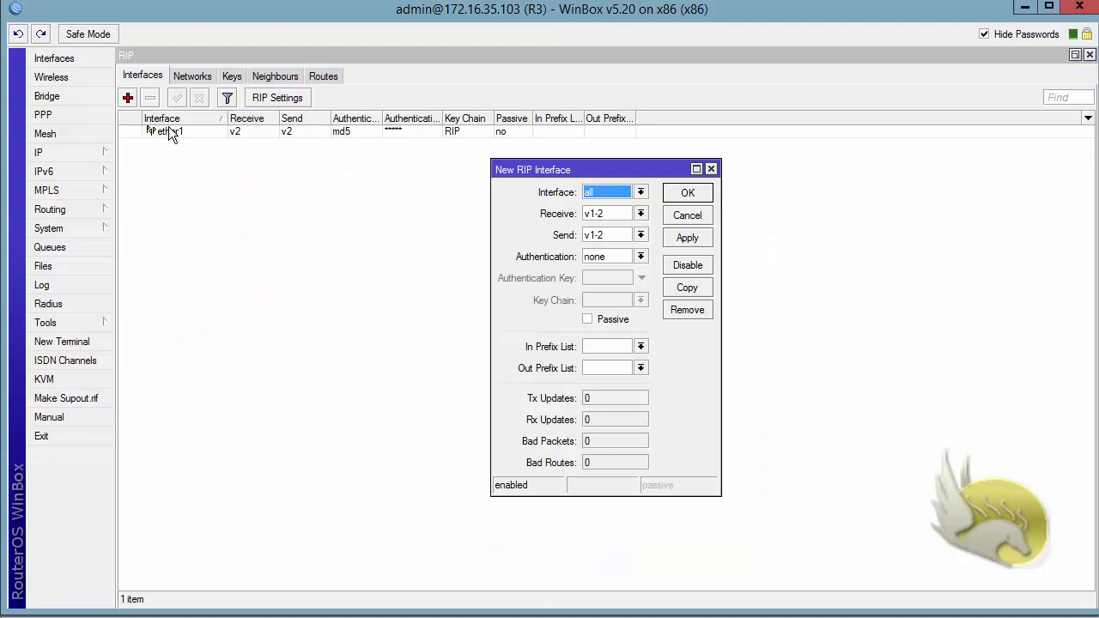
{"action": "left_click", "coordinate": [639, 193]}
{"action": "left_click", "coordinate": [627, 235]}
{"action": "left_click", "coordinate": [616, 322]}
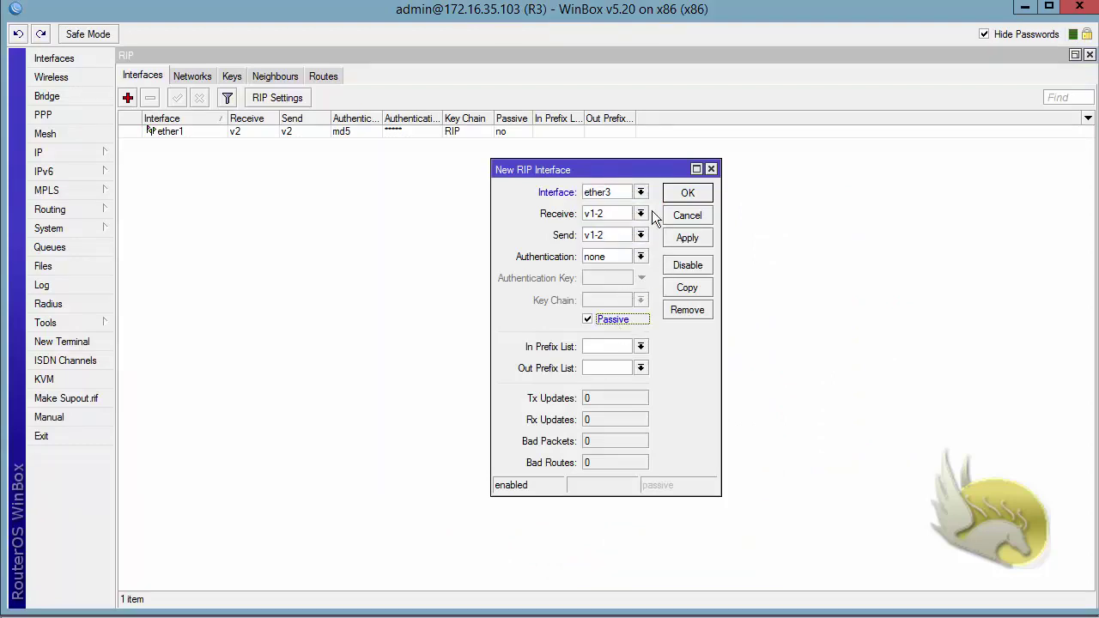
{"action": "left_click", "coordinate": [687, 192]}
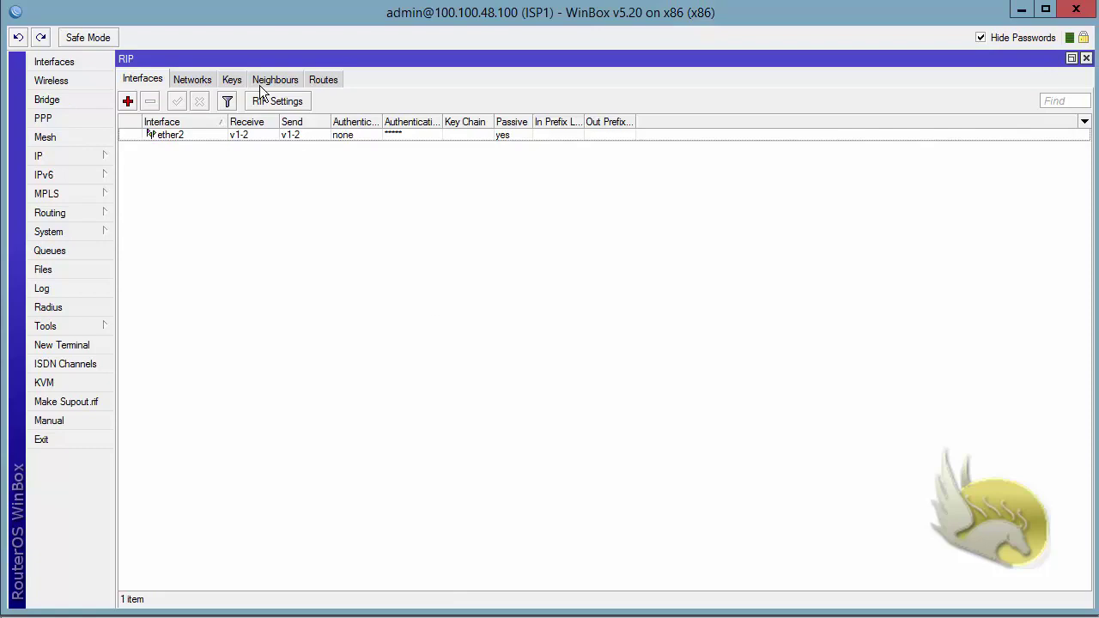
Inspect ISP1's 12 RIP routes, including 2.0.0.0/8, then view its empty Neighbours list
{"action": "left_click", "coordinate": [334, 79]}
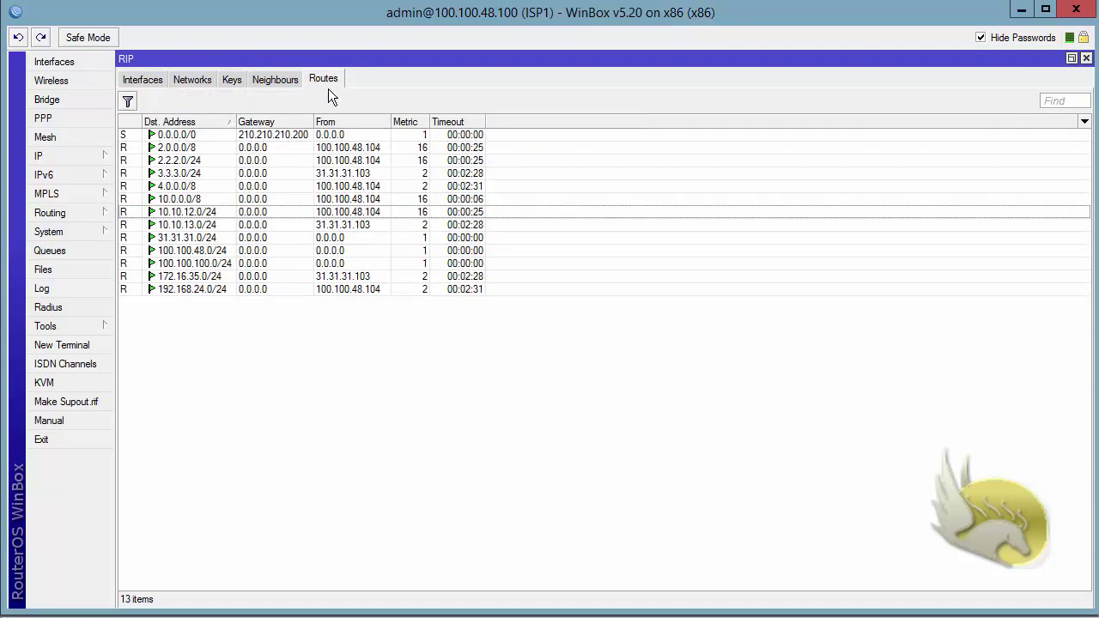
{"action": "left_click", "coordinate": [420, 154]}
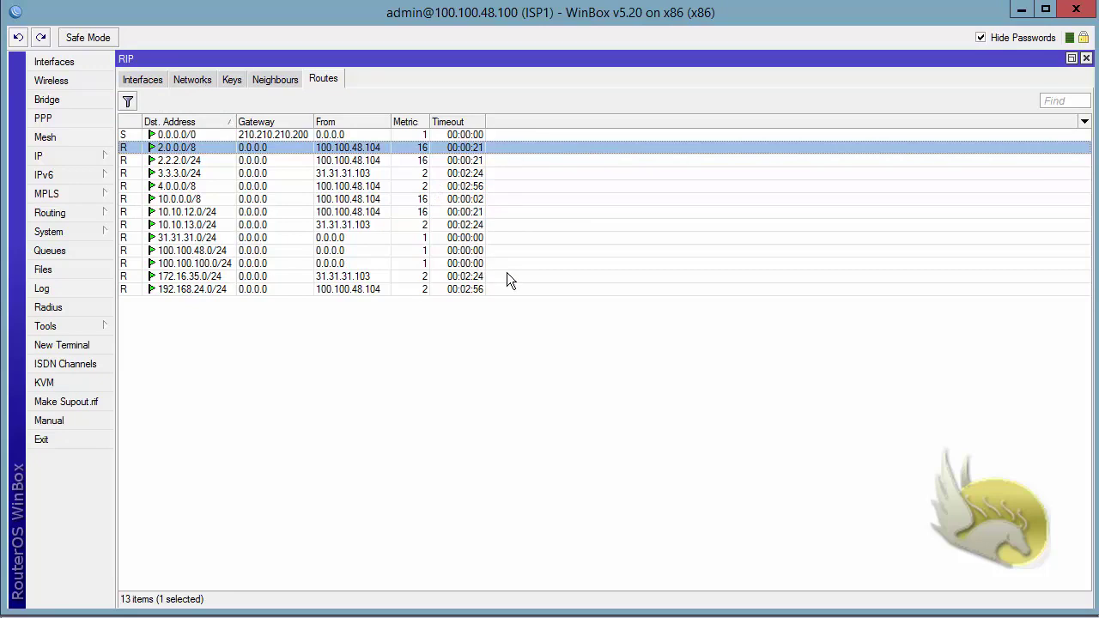
{"action": "left_click", "coordinate": [358, 300]}
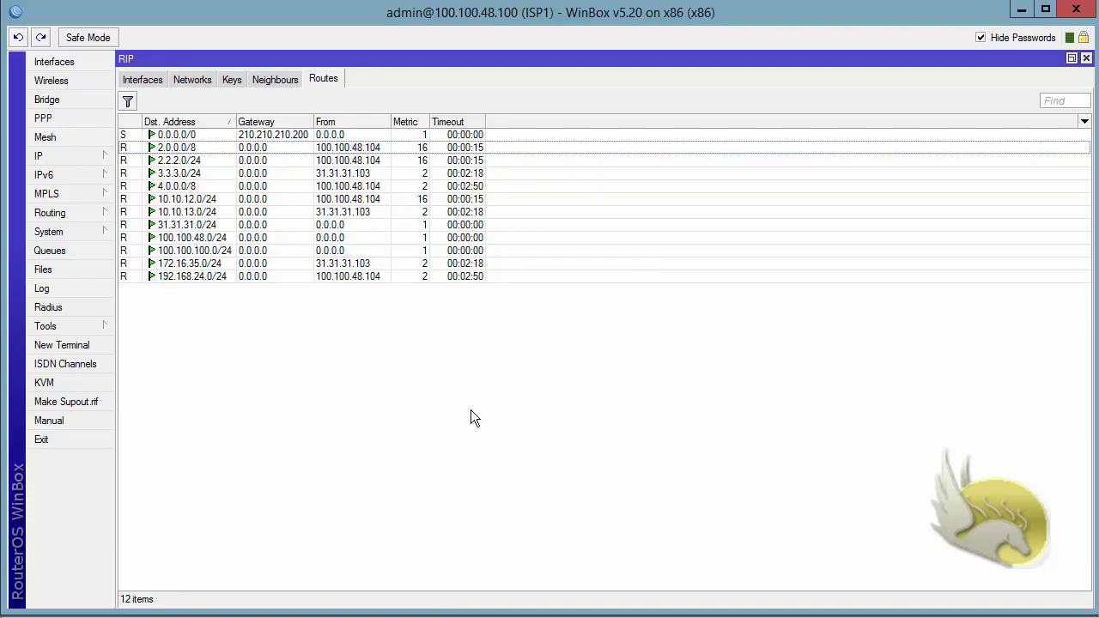
{"action": "left_click", "coordinate": [261, 81]}
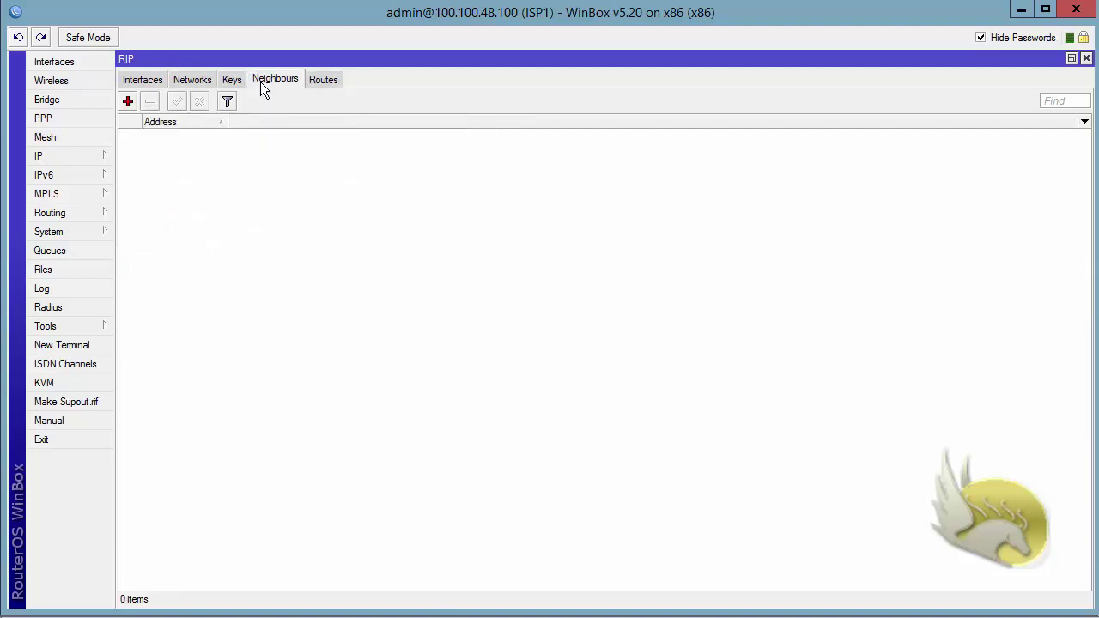
Add 31.31.31.103 as a RIP neighbour on ISP1
{"action": "left_click", "coordinate": [127, 101]}
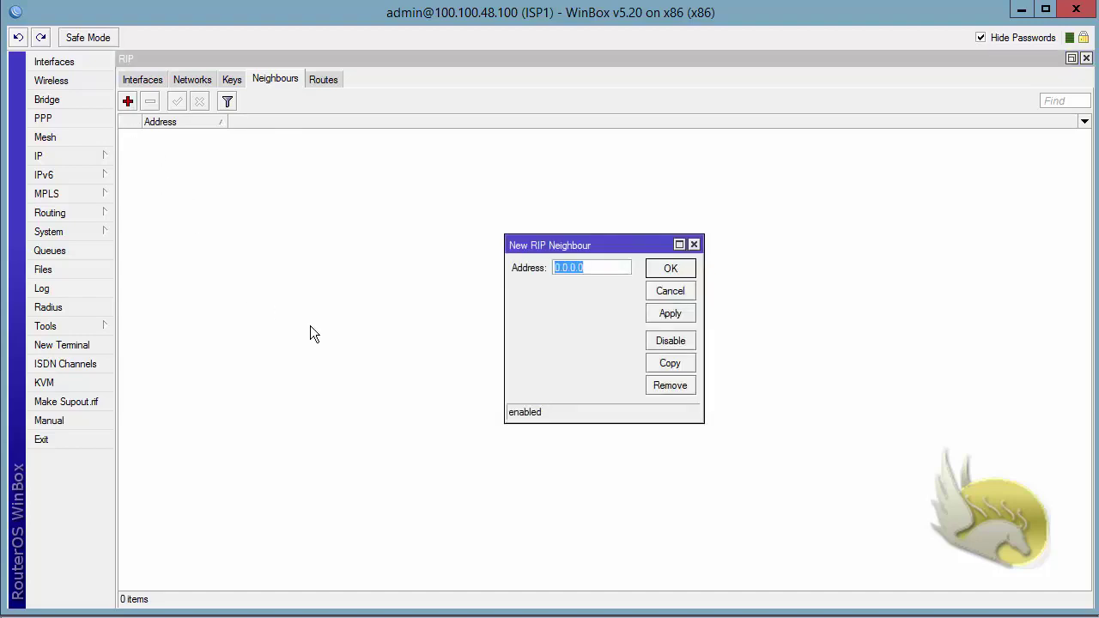
{"action": "type", "text": "31.31.31.103"}
{"action": "left_click", "coordinate": [671, 270]}
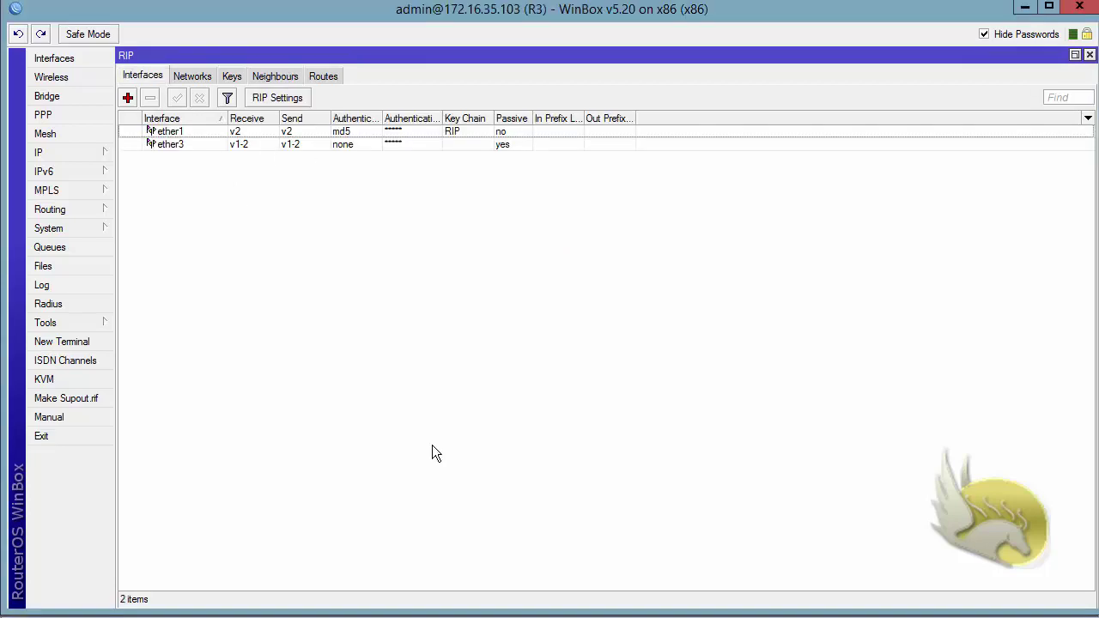
Add 31.31.31.100 as a RIP neighbour on R3 and select the new entry
{"action": "left_click", "coordinate": [268, 79]}
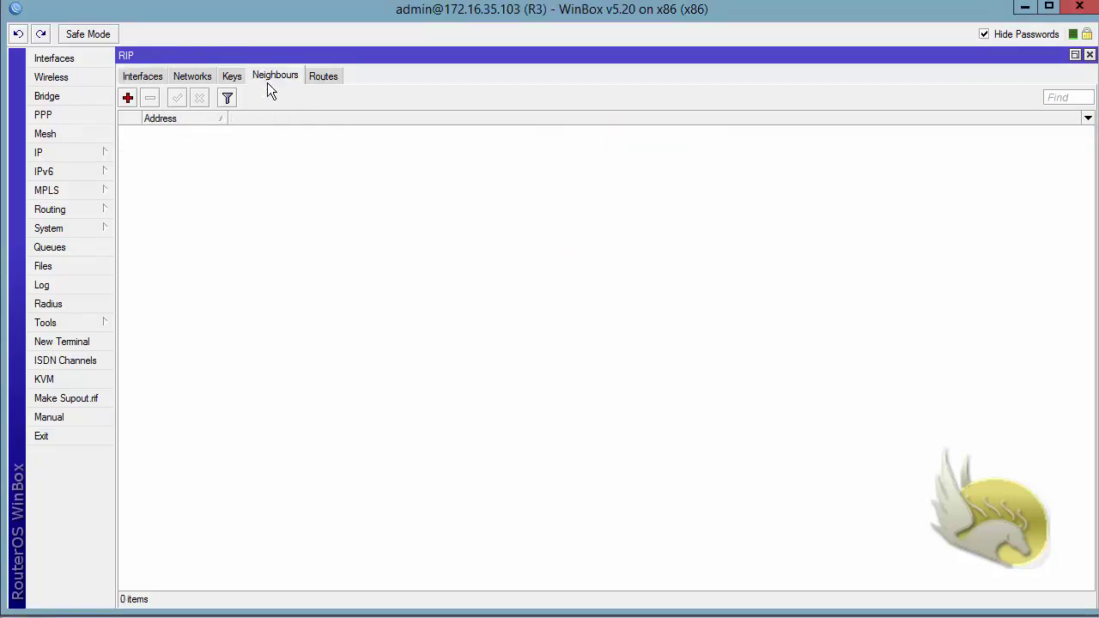
{"action": "left_click", "coordinate": [127, 98]}
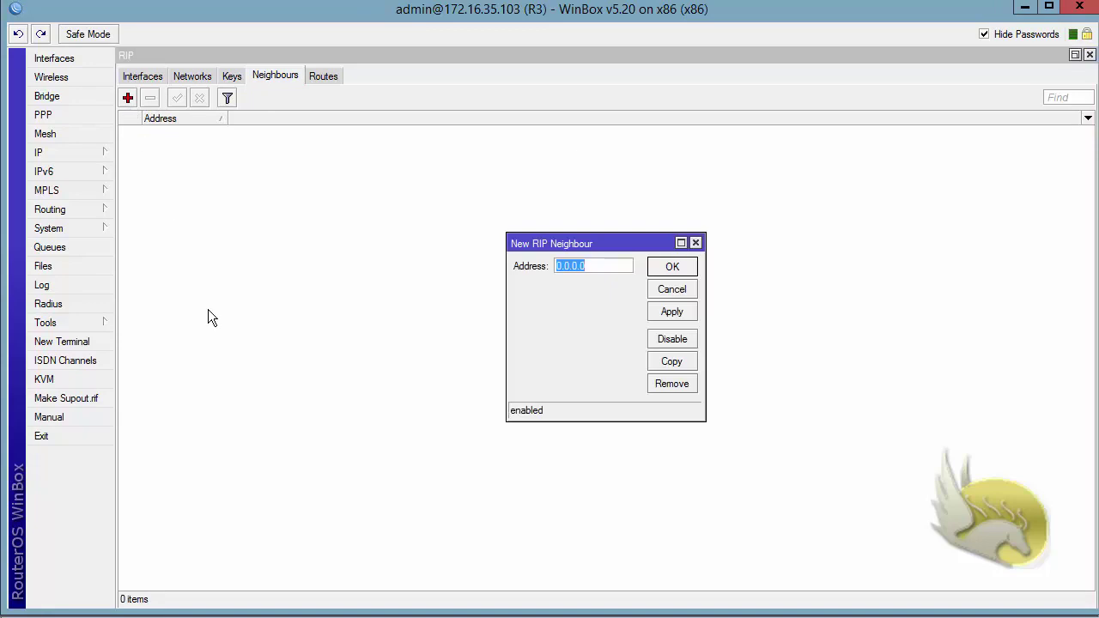
{"action": "type", "text": "31.31.31.100"}
{"action": "left_click", "coordinate": [662, 270]}
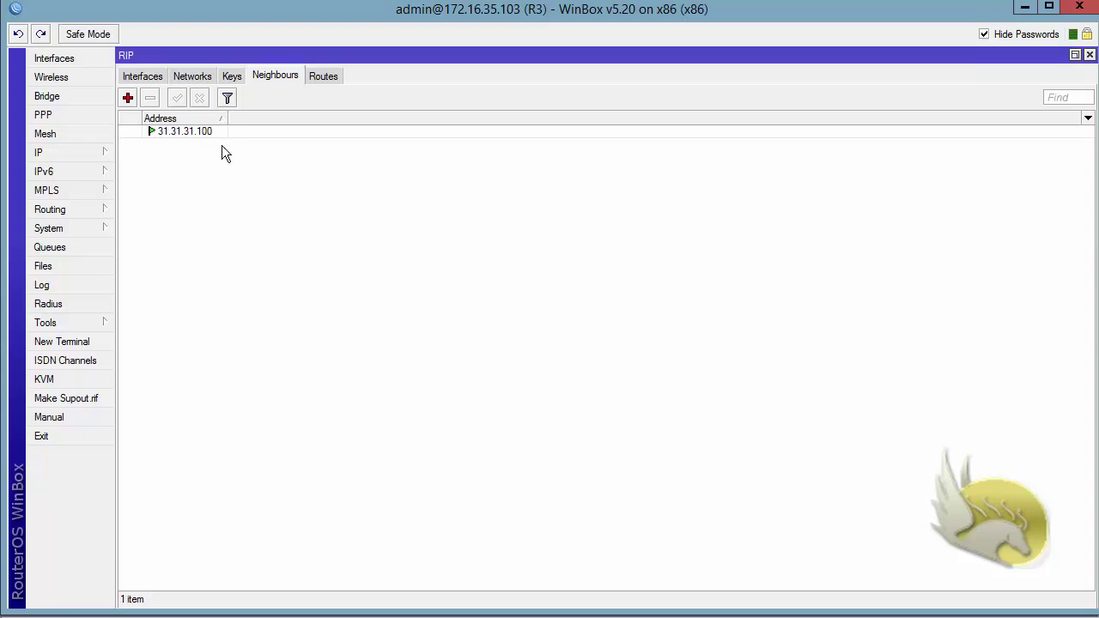
{"action": "left_click", "coordinate": [167, 137]}
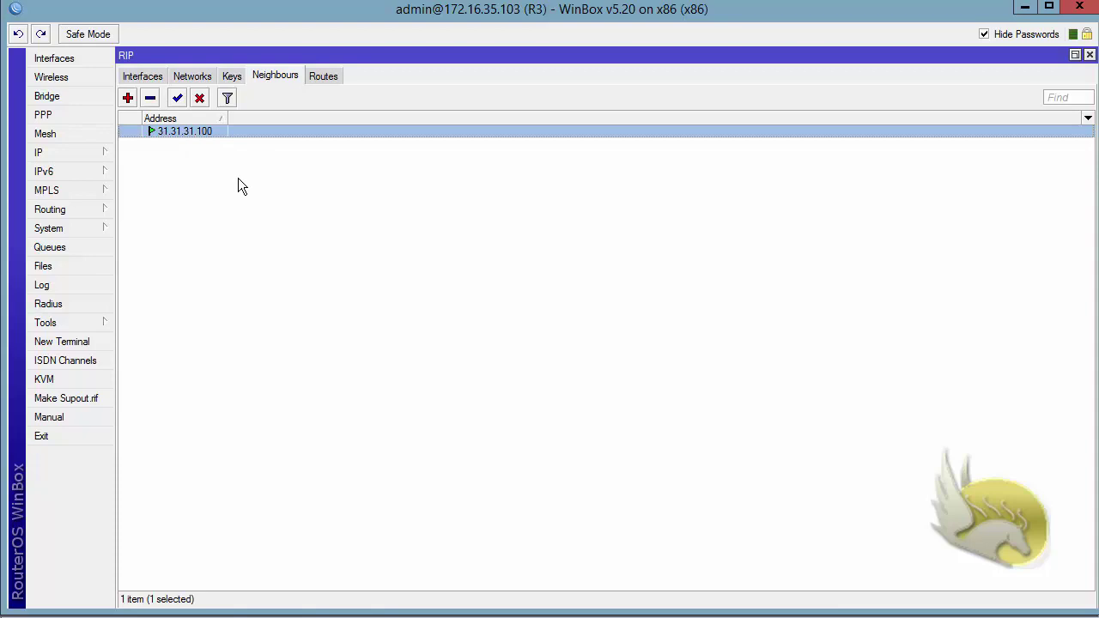
Open R3's RIP Routes and select the 4.0.0.0/8 route learned from 31.31.31.100
{"action": "left_click", "coordinate": [318, 77]}
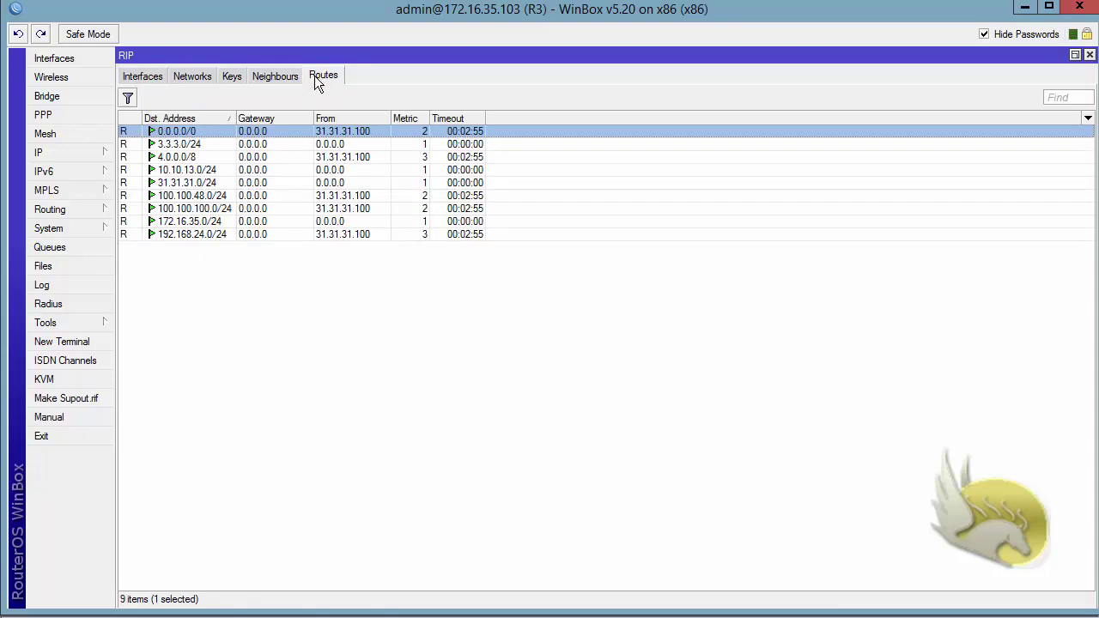
{"action": "left_click", "coordinate": [339, 158]}
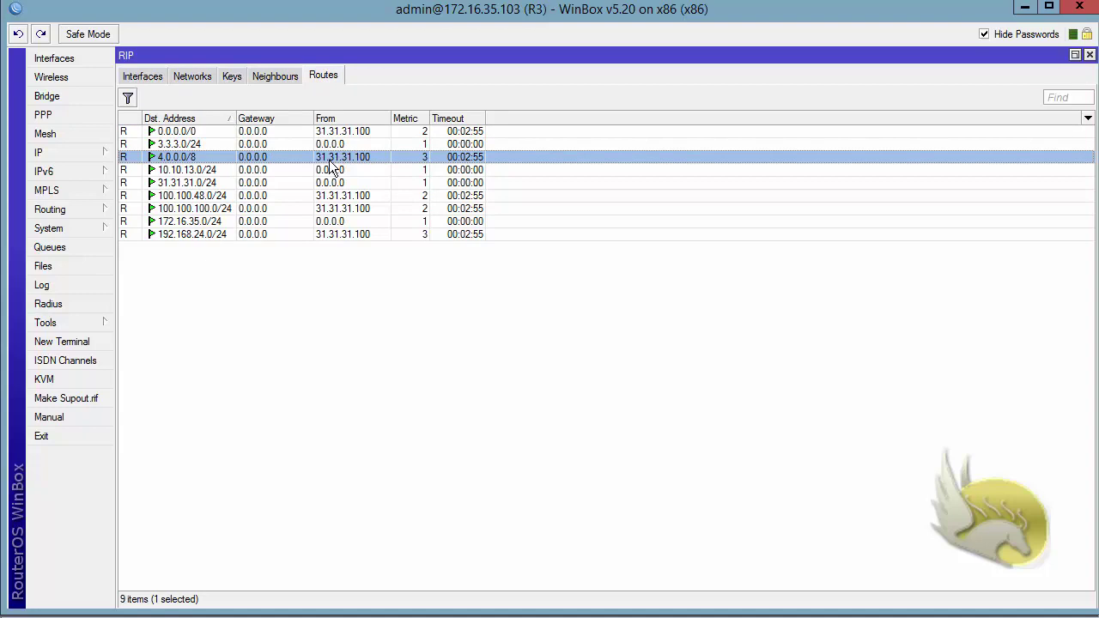